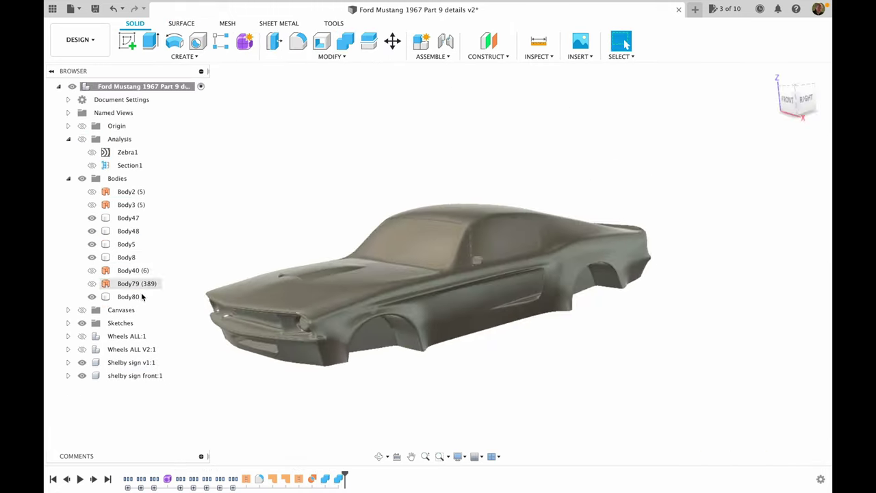
Step: Orbit the bare Mustang body shell round to a side-on view
drag(644, 184, 512, 245)
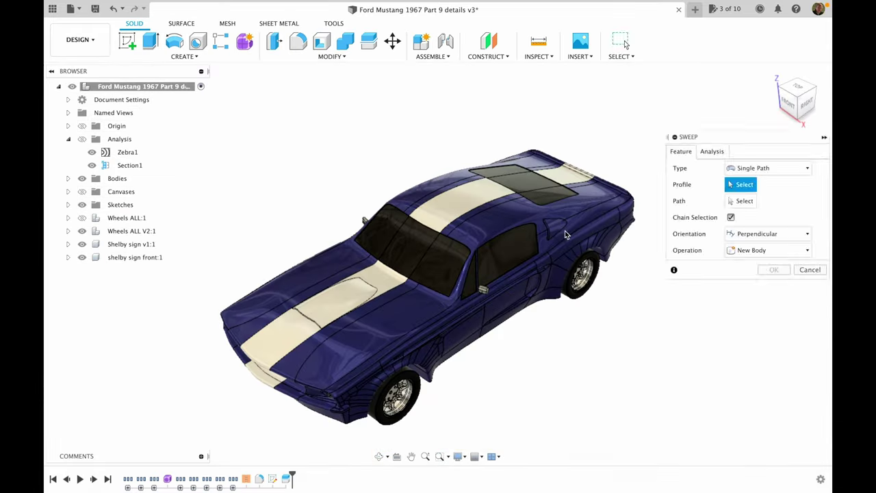
Step: Switch to the Render workspace to prepare renders of the striped blue Mustang
click(100, 109)
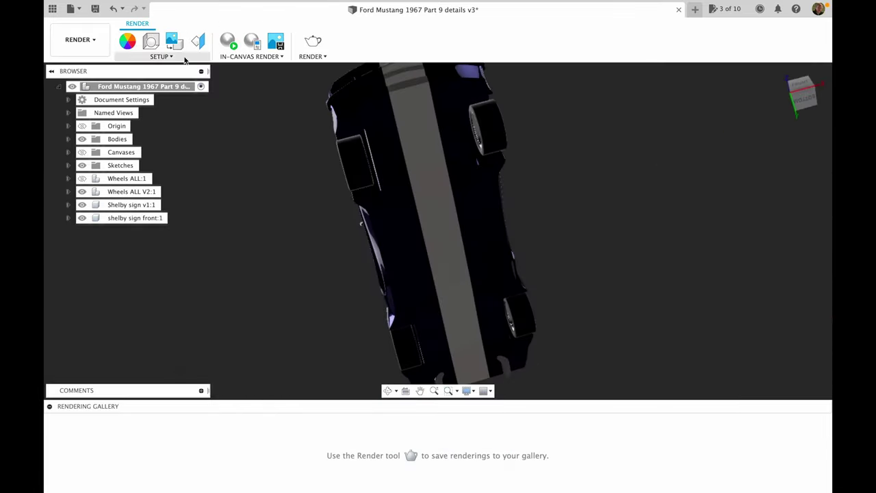
Step: Place the striped Mustang in the grassy gravel road environment through Scene Settings
click(809, 373)
click(150, 41)
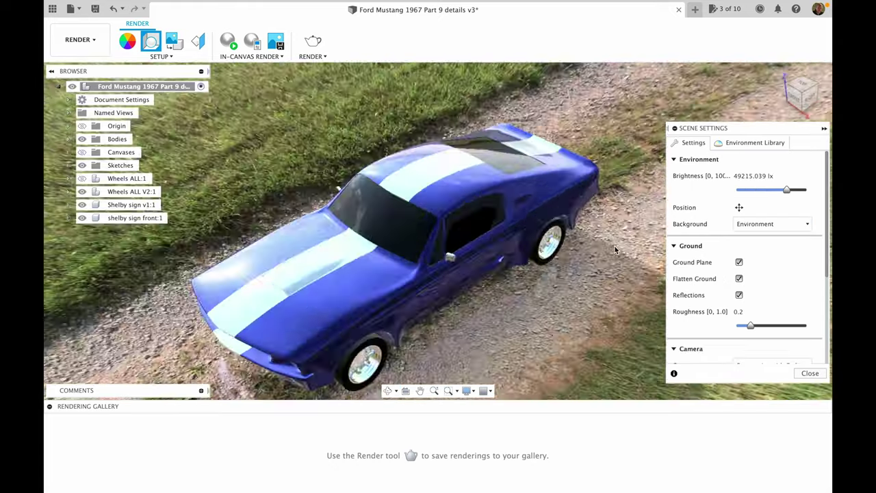